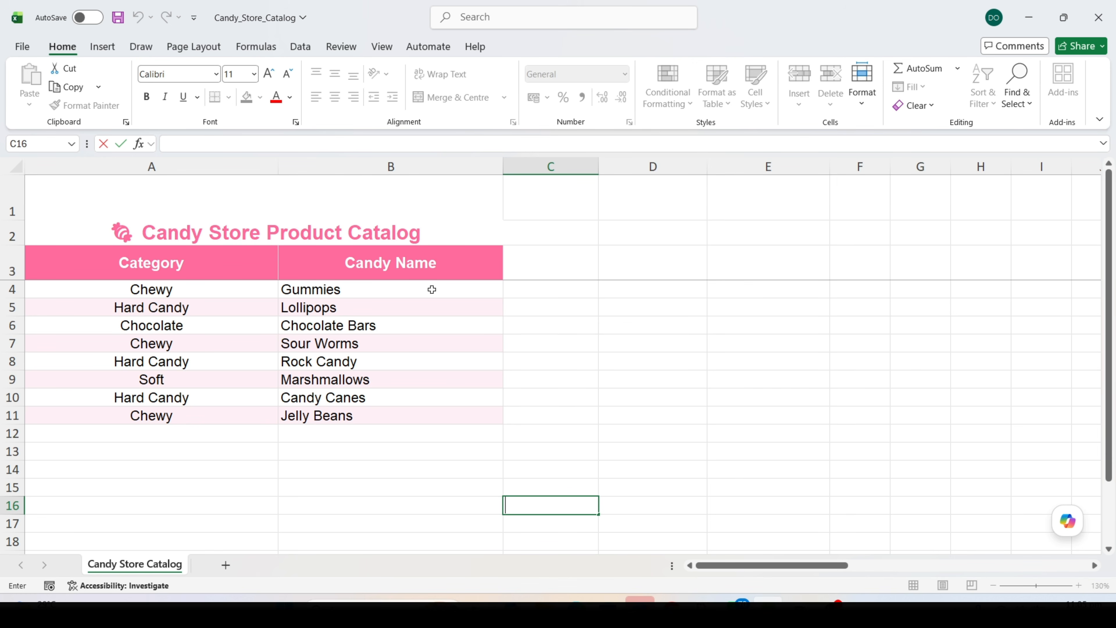
# Step: Add a note to the Gummies cell B4 and clear its default author text
pyautogui.rightClick(431, 290)
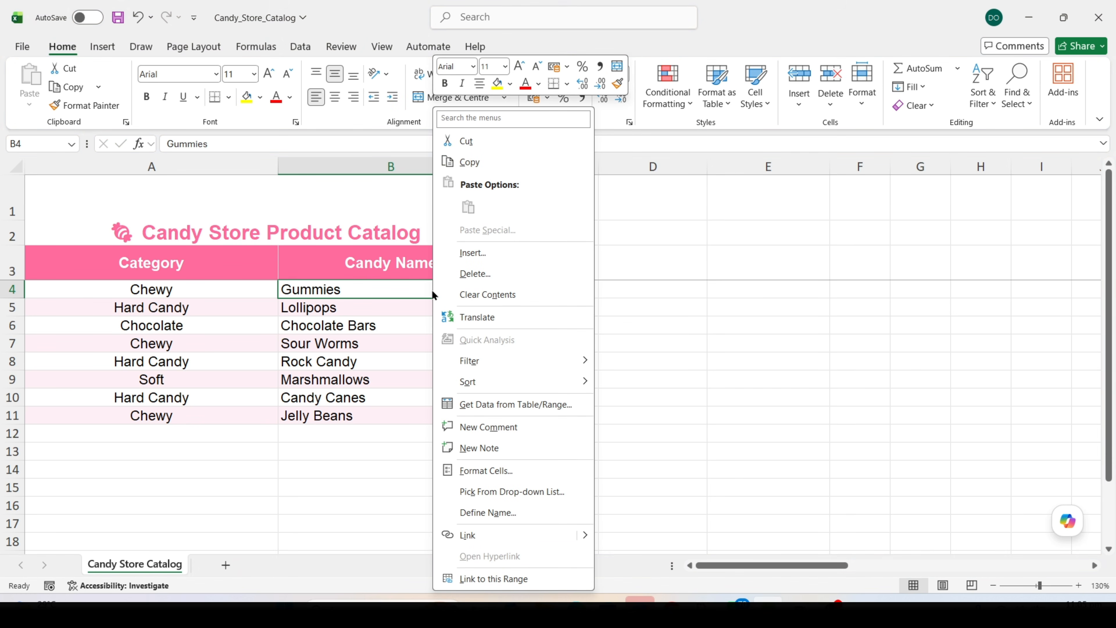
pyautogui.click(508, 450)
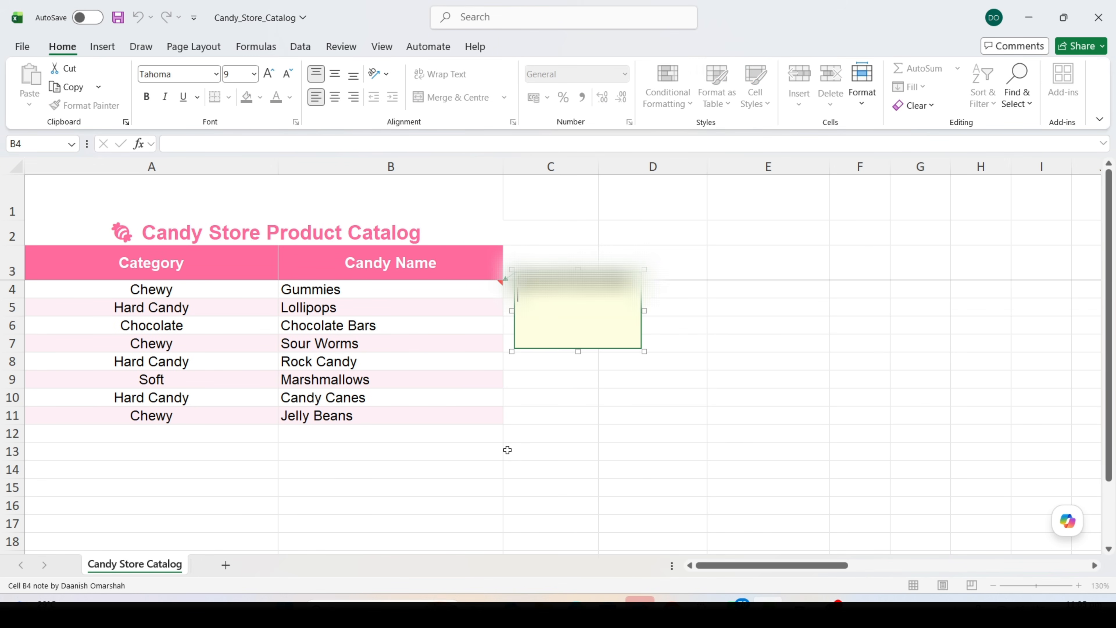
pyautogui.click(592, 281)
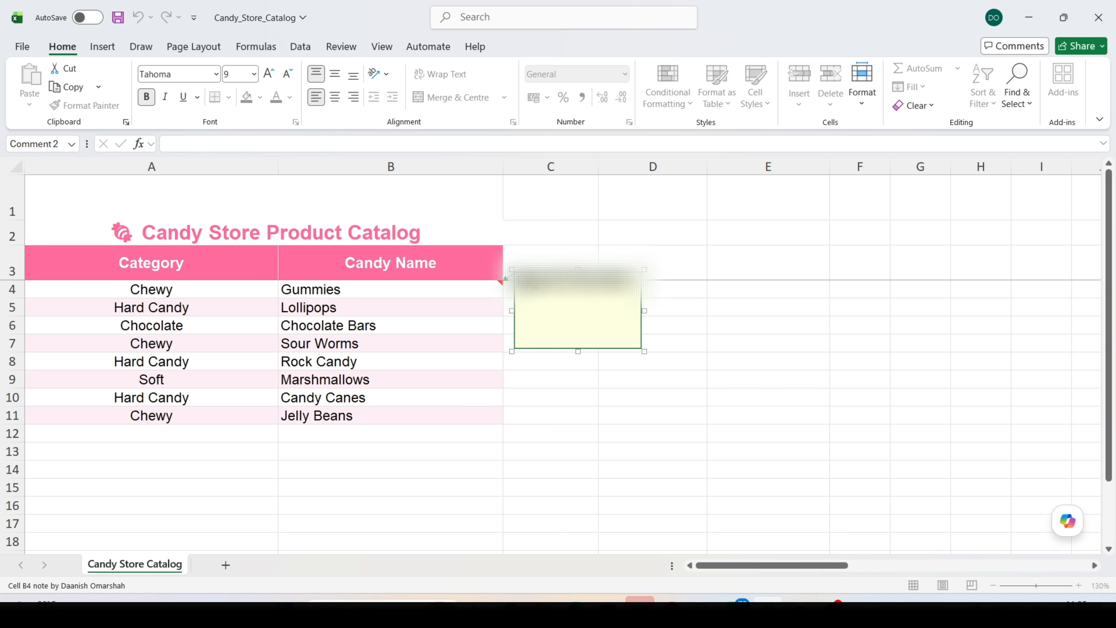
pyautogui.moveTo(536, 283); pyautogui.dragTo(605, 284)
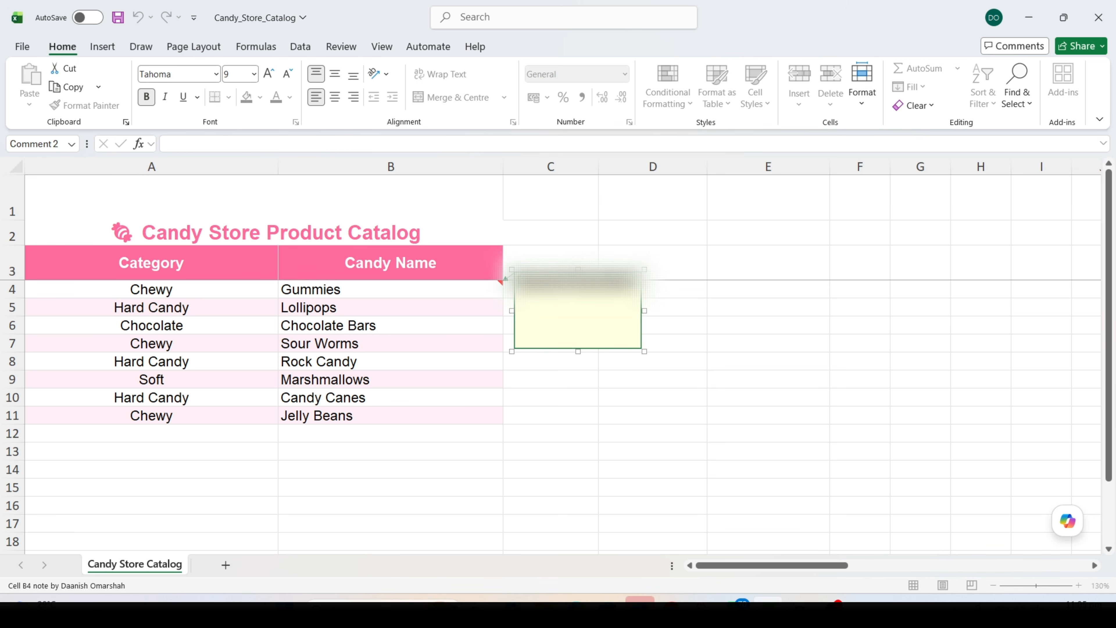
pyautogui.press('BackSpace')
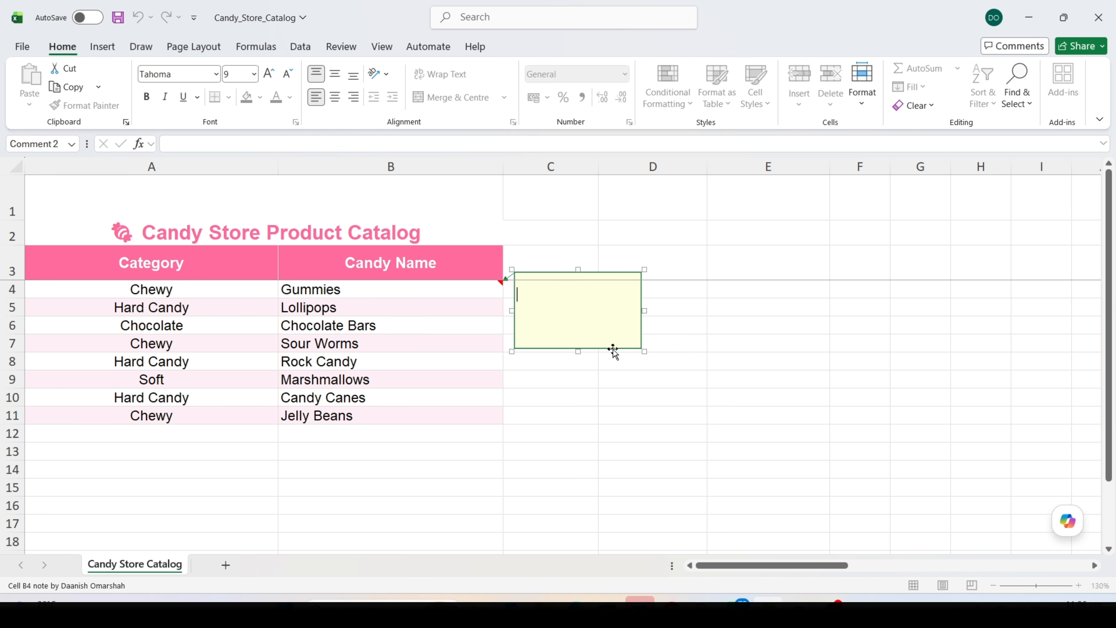
# Step: Open the fill effects for the Gummies note's background and start choosing a picture fill
pyautogui.rightClick(613, 352)
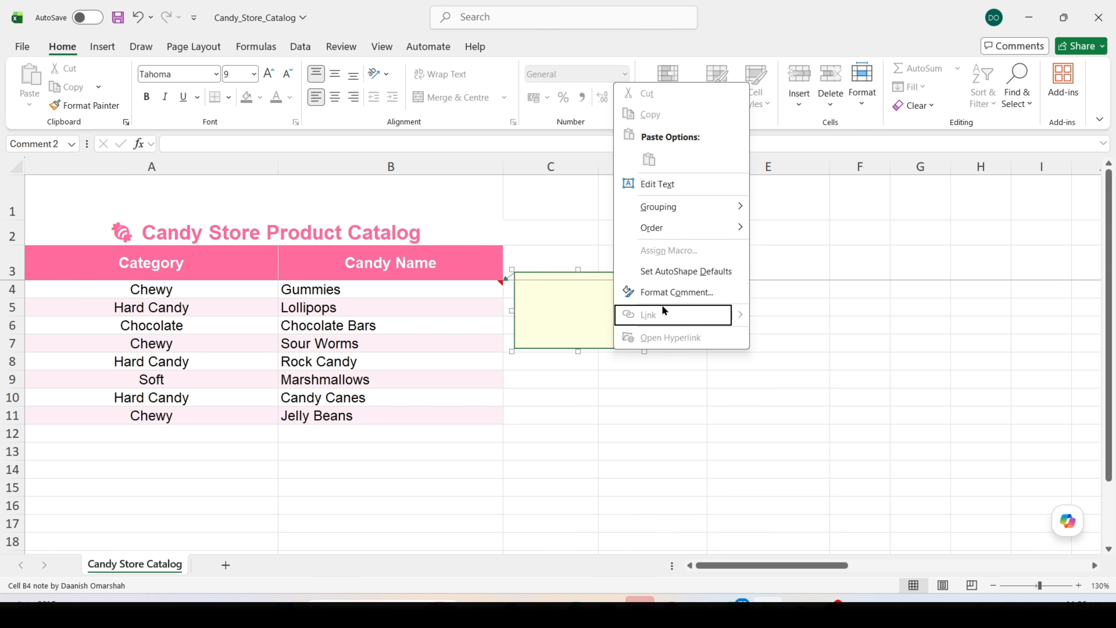
pyautogui.click(668, 294)
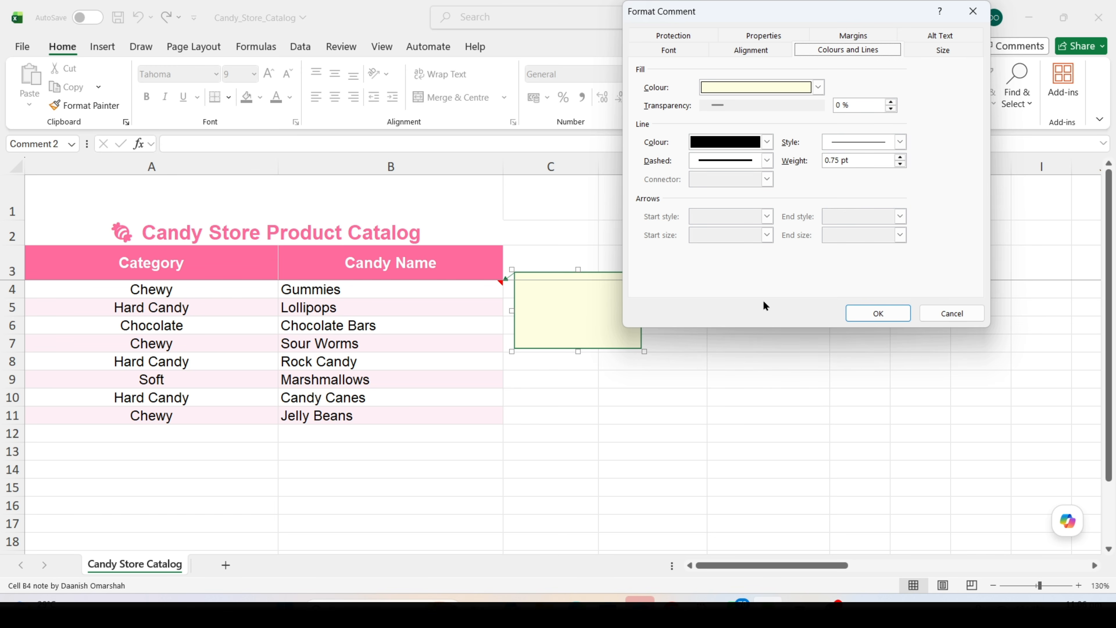
pyautogui.click(818, 87)
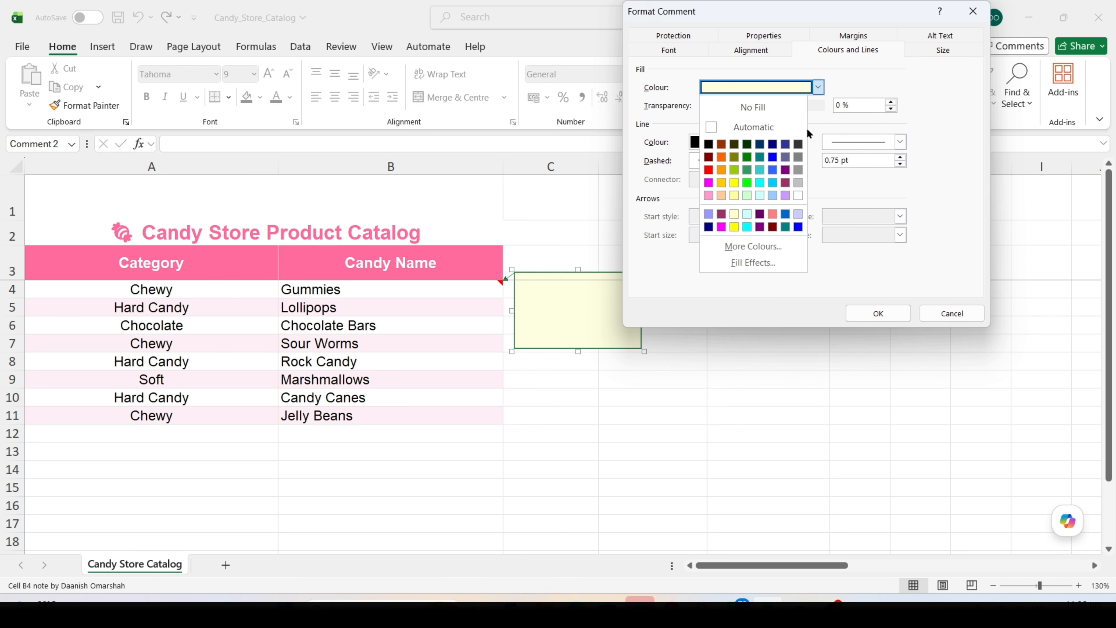
pyautogui.click(769, 263)
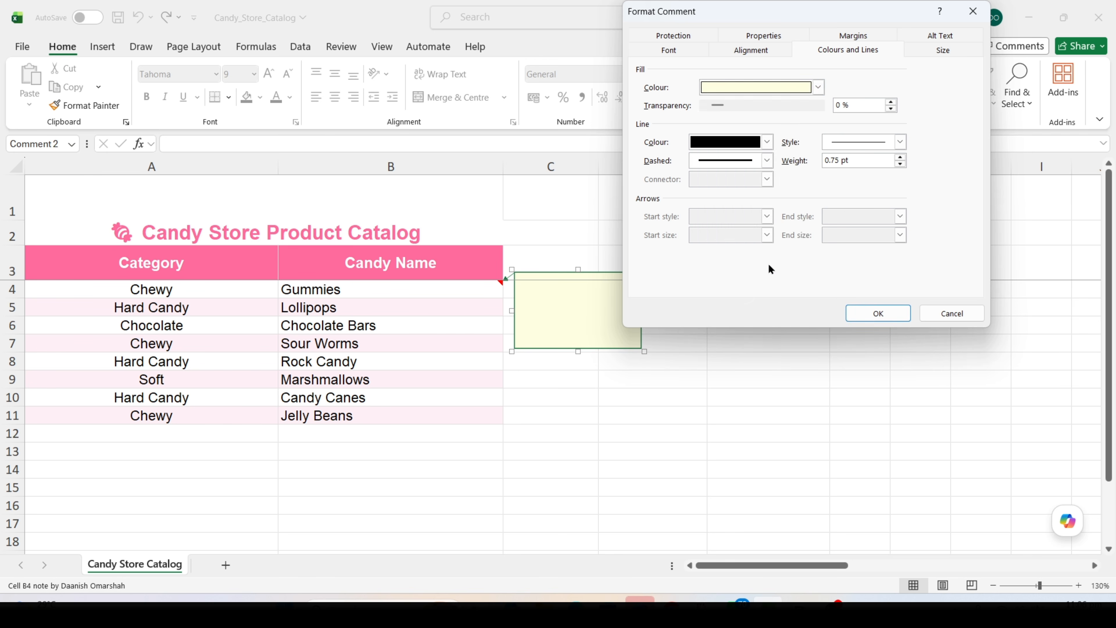
pyautogui.click(805, 38)
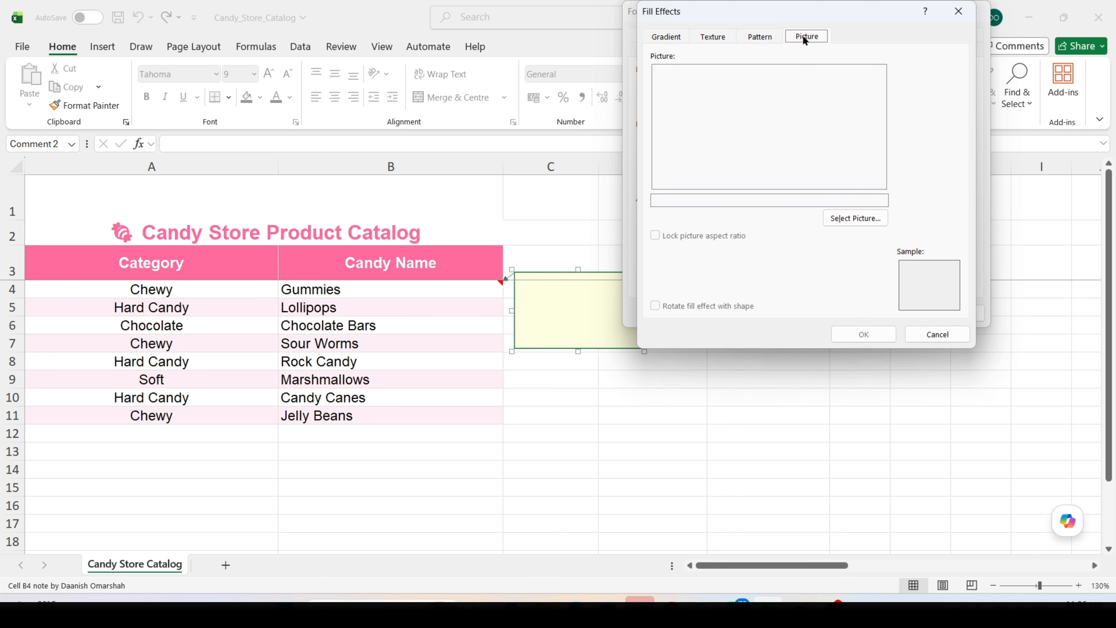
pyautogui.click(842, 218)
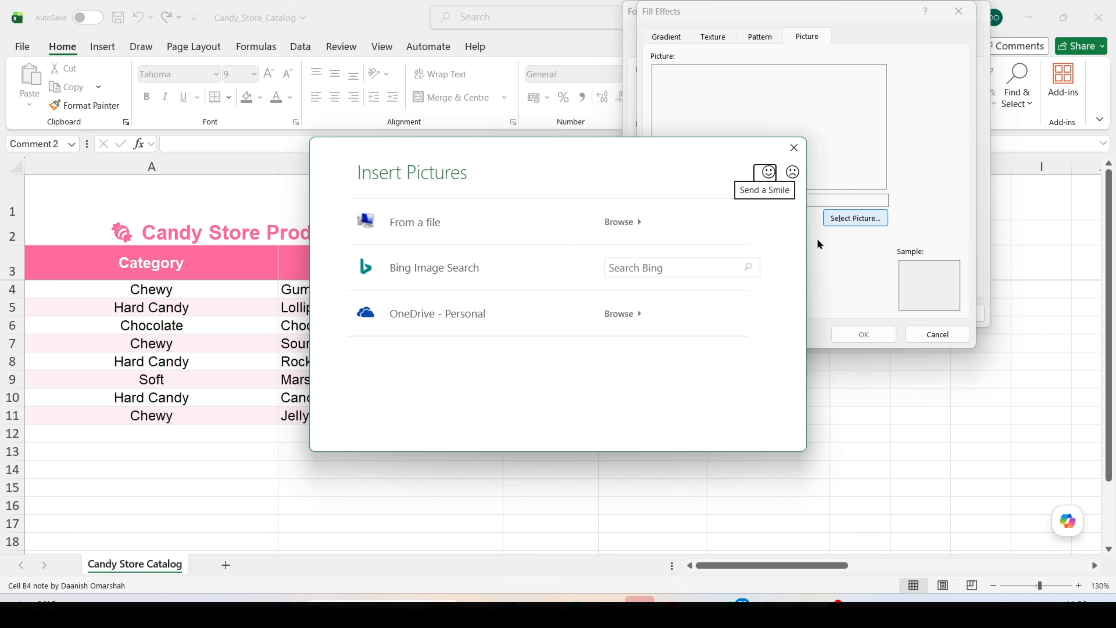
# Step: Search Bing for "Gummy Bears", insert the first image result and apply it as the note's fill
pyautogui.click(721, 270)
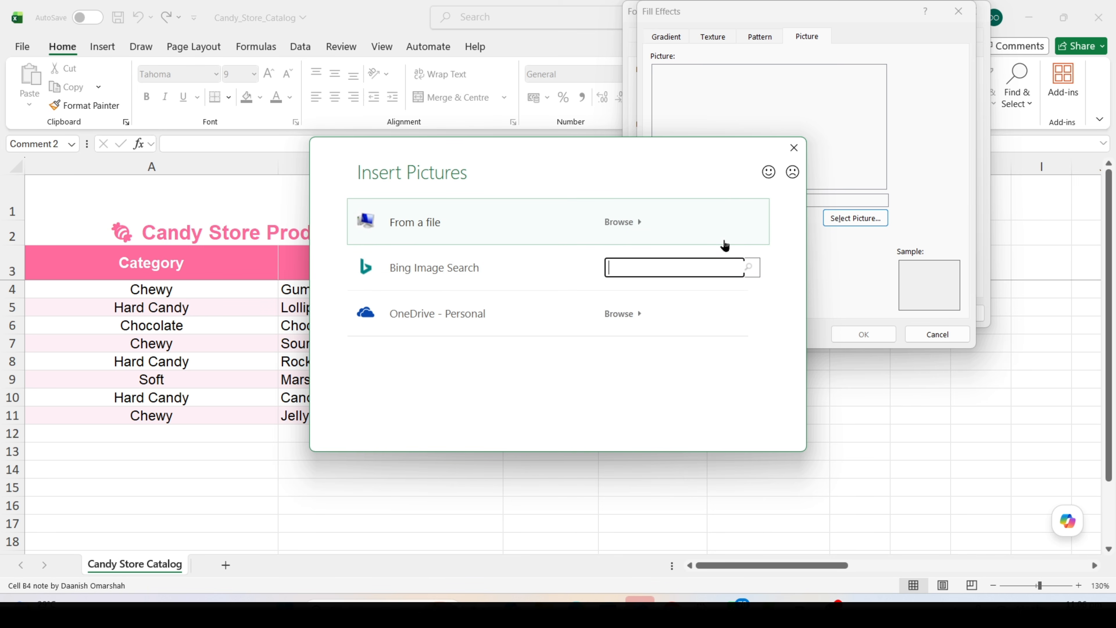
pyautogui.write('Gummy Bears')
pyautogui.press('Return')
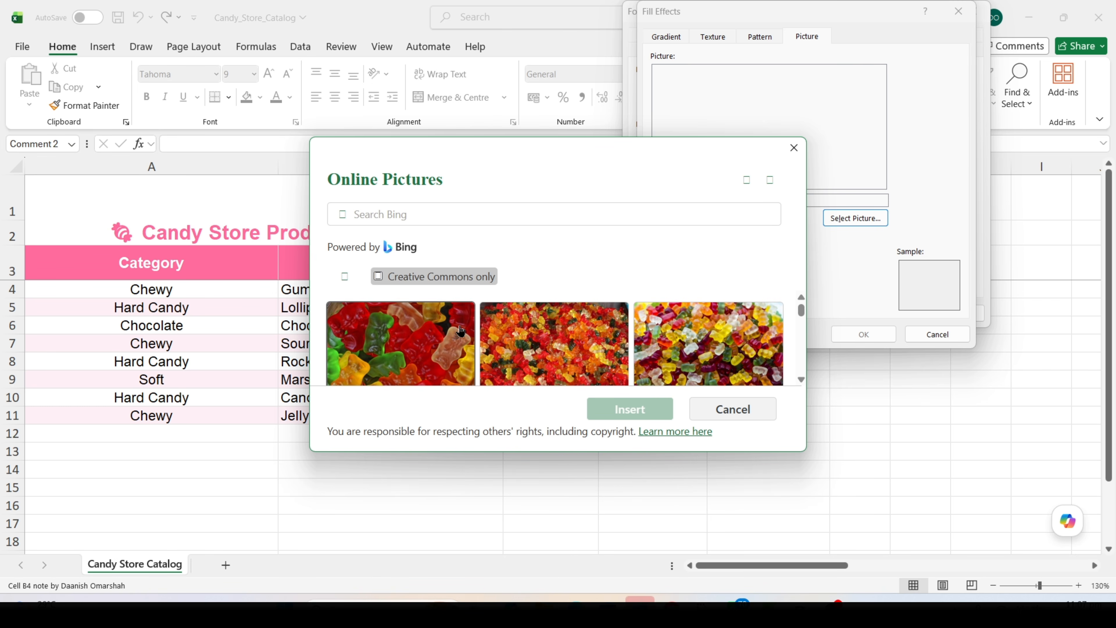
pyautogui.click(458, 329)
pyautogui.click(625, 406)
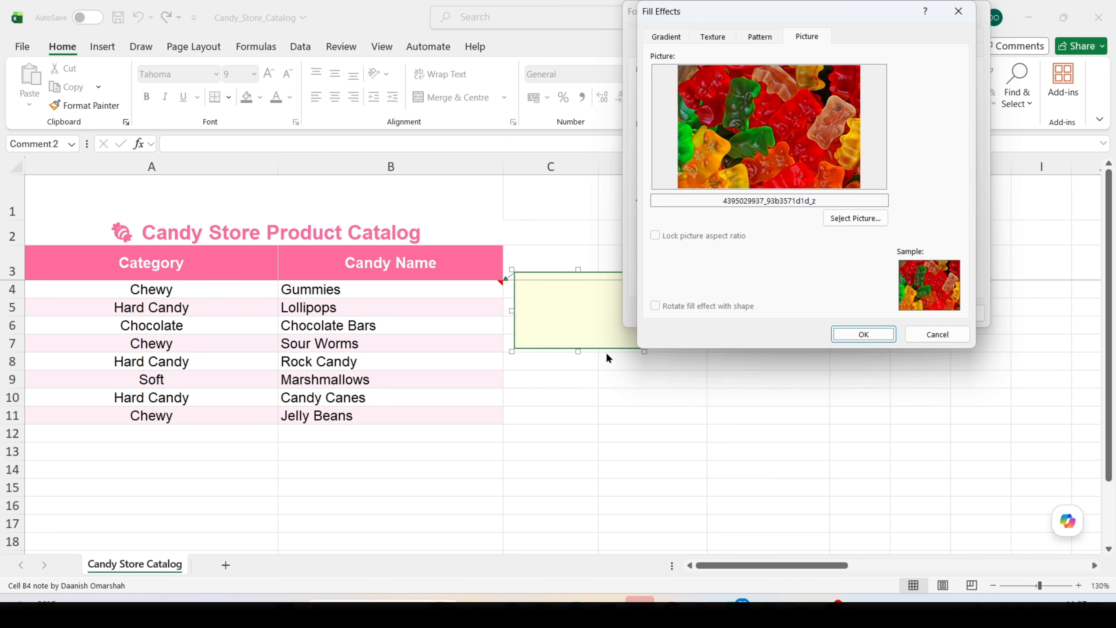
pyautogui.click(865, 330)
pyautogui.click(878, 311)
pyautogui.click(702, 308)
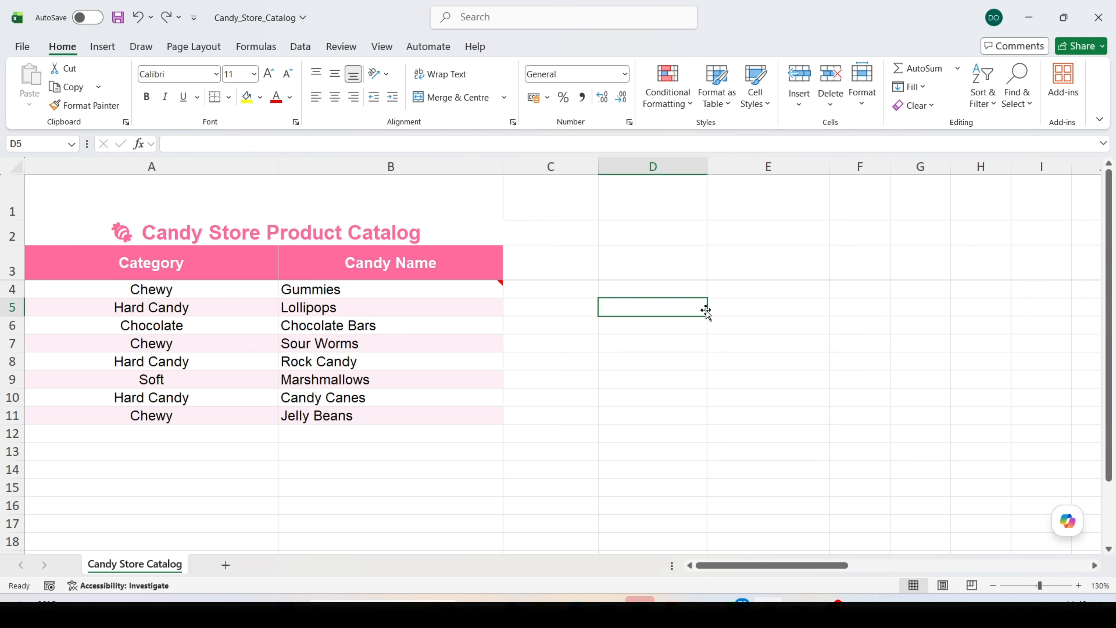
# Step: Preview the picture notes attached to the Gummies, Lollipops and Chocolate Bars cells
pyautogui.moveTo(494, 289)
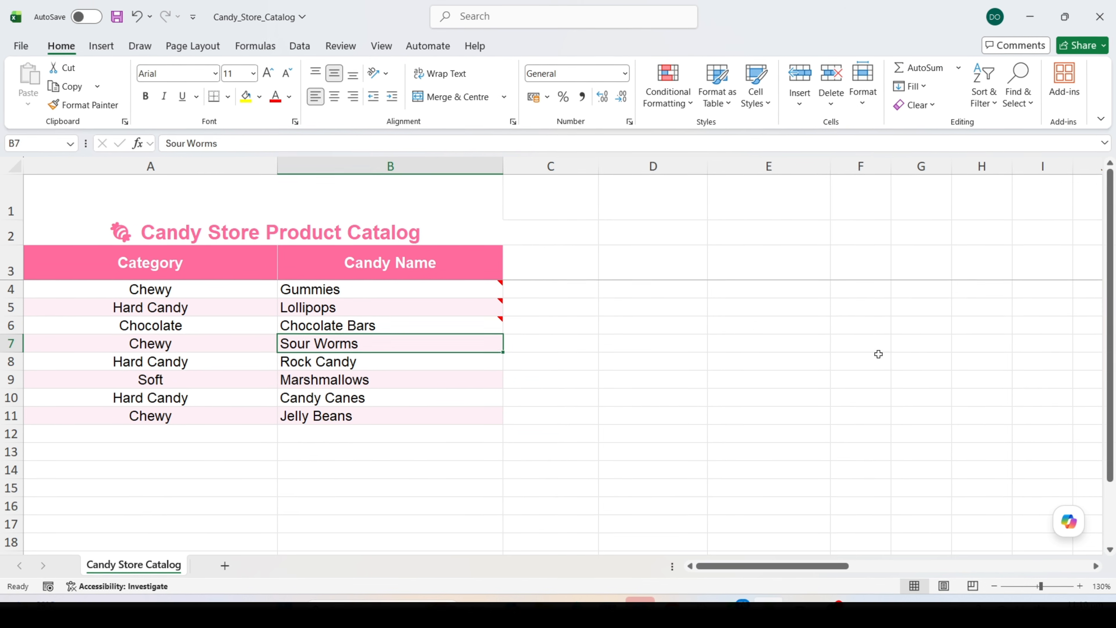
pyautogui.click(862, 359)
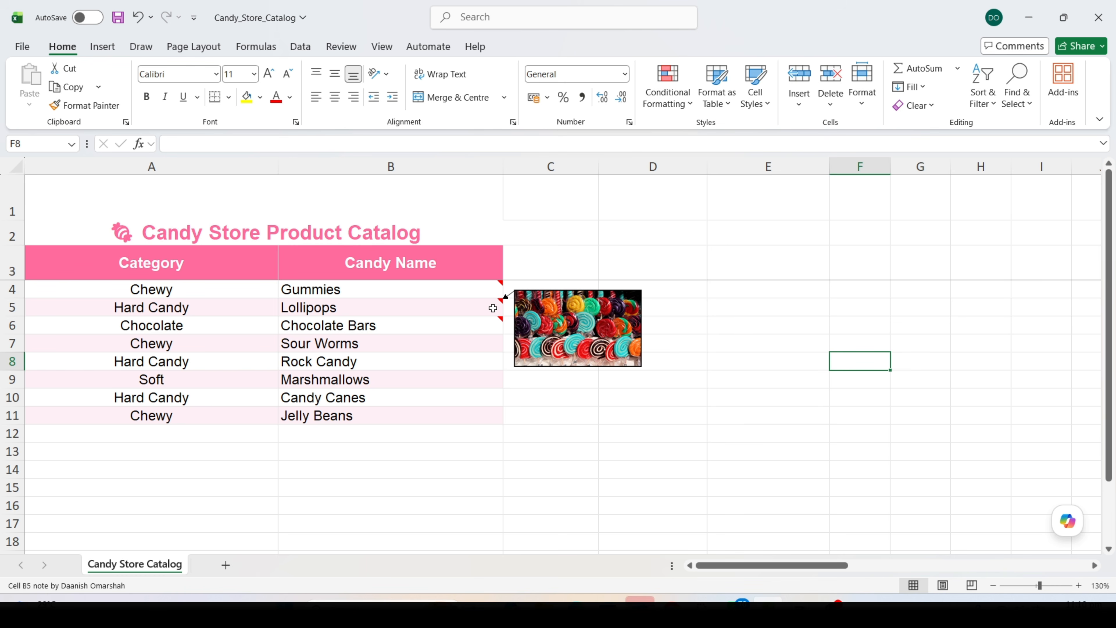
pyautogui.moveTo(491, 326)
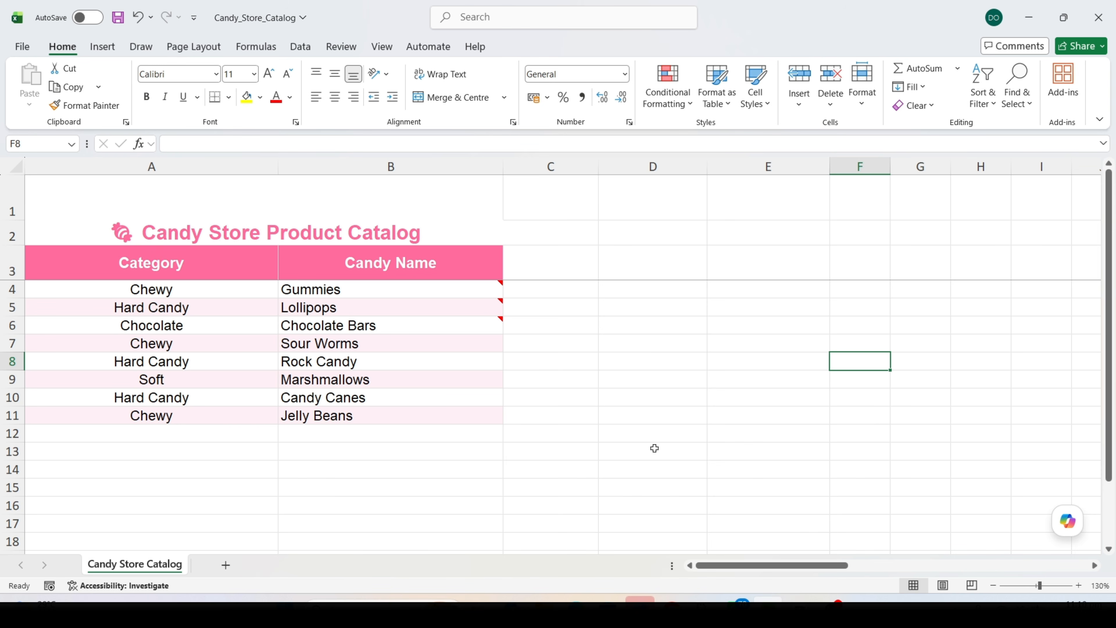
pyautogui.click(827, 450)
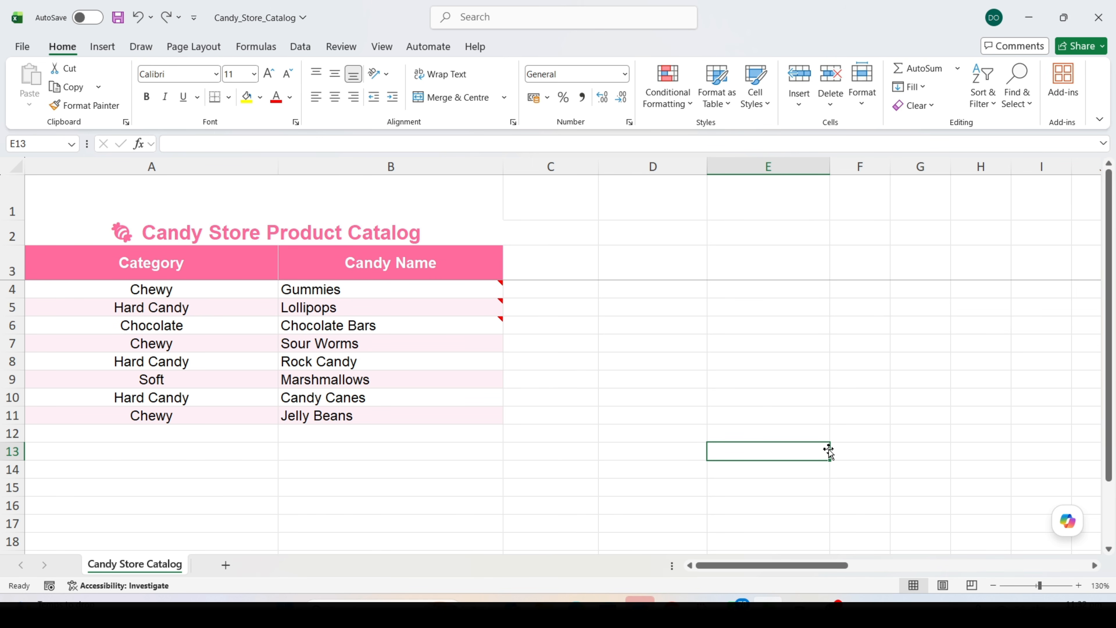
pyautogui.click(626, 342)
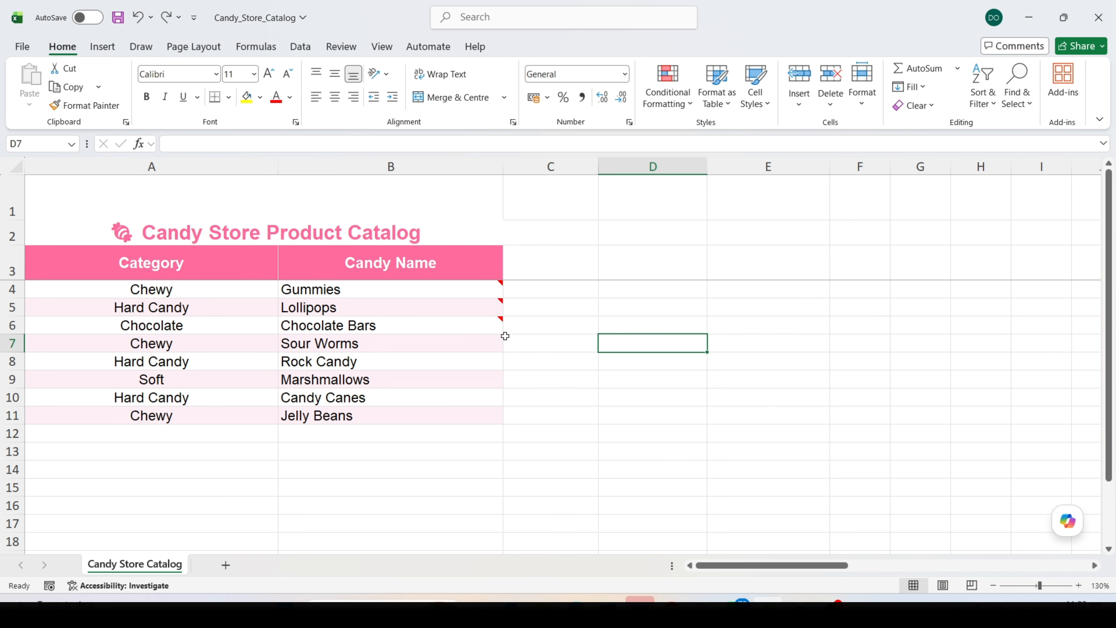
pyautogui.moveTo(489, 294)
pyautogui.rightClick(510, 289)
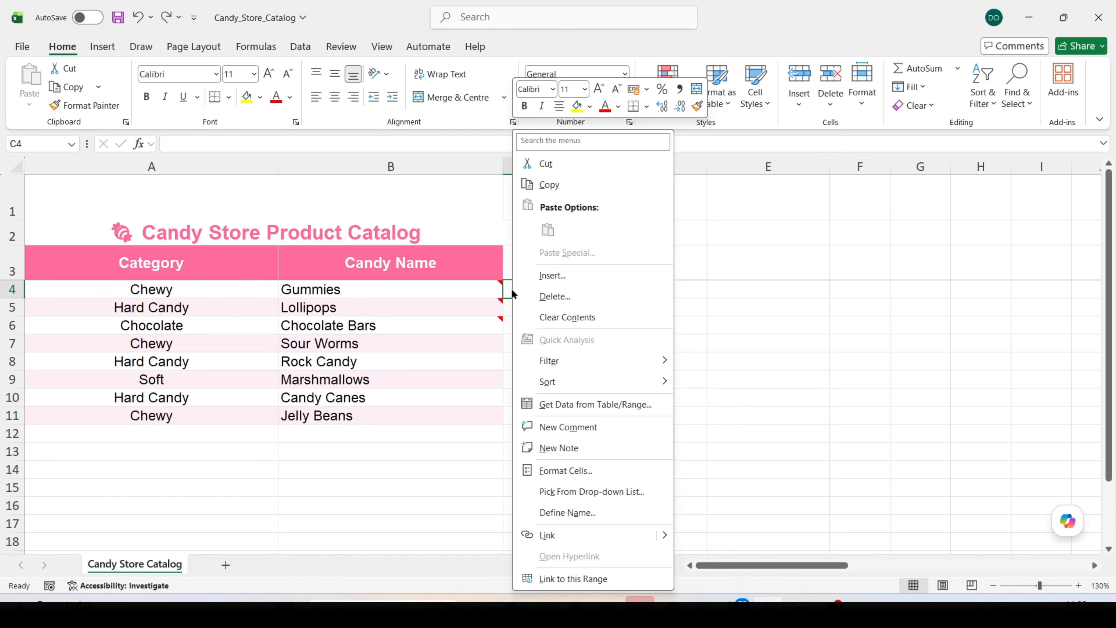
pyautogui.click(757, 353)
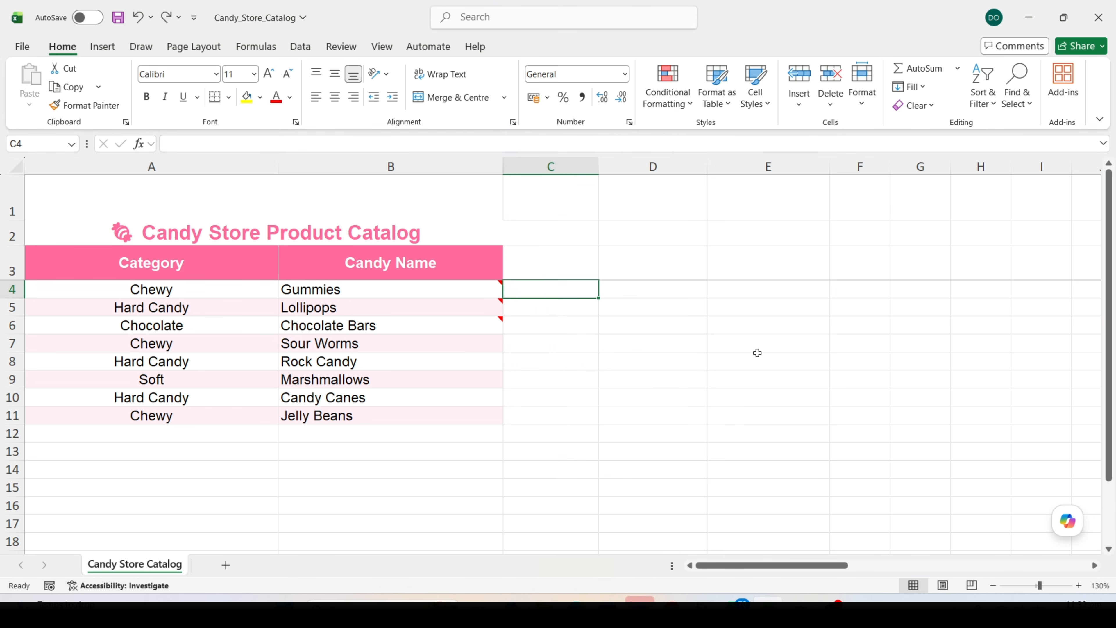
pyautogui.click(723, 365)
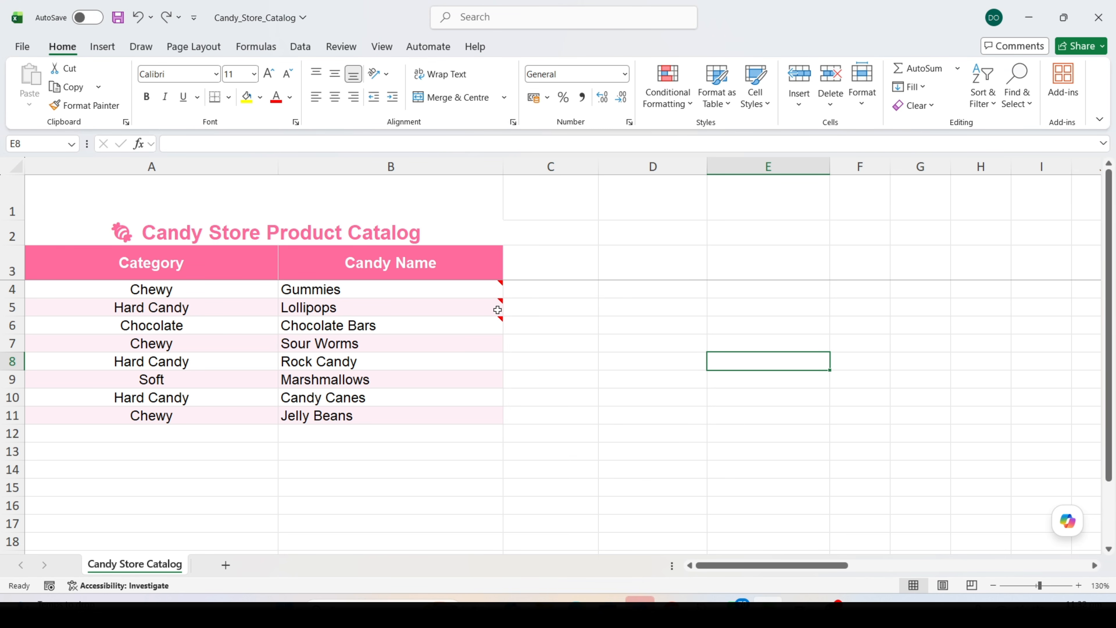
# Step: Show the picture note of the Gummies cell B4 on the sheet and select it
pyautogui.rightClick(488, 292)
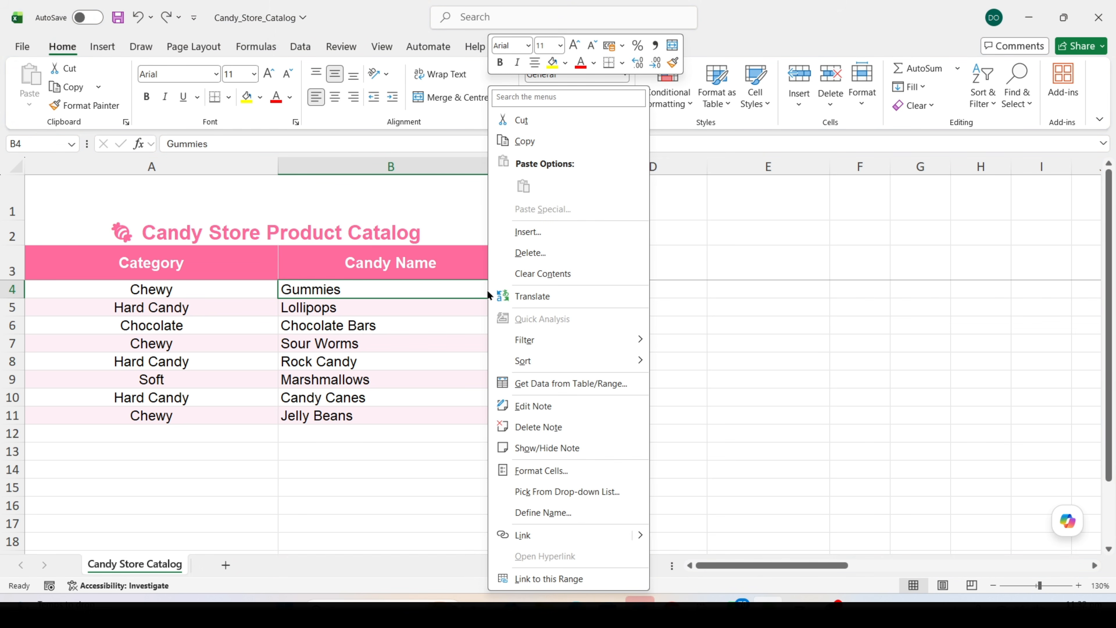
pyautogui.click(535, 448)
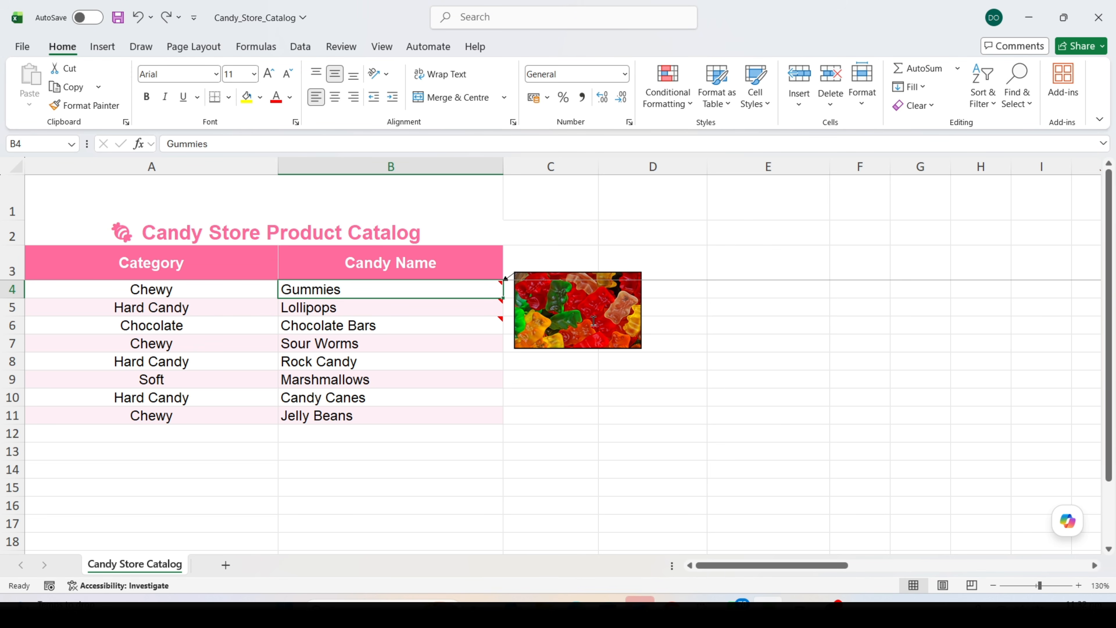
pyautogui.click(606, 325)
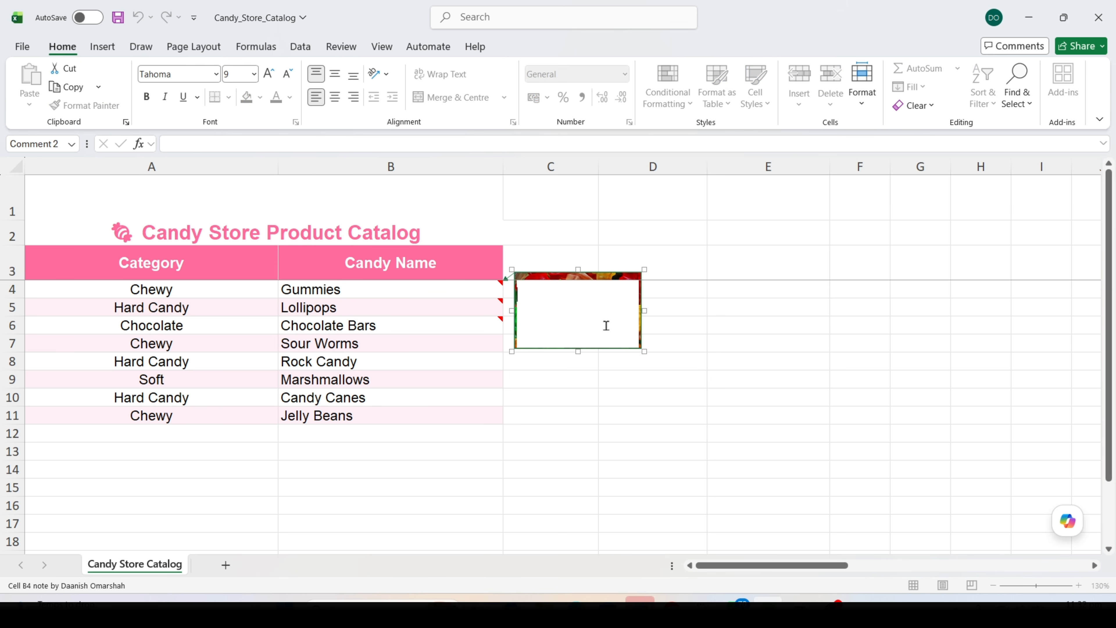
# Step: Review the Gummies note's picture, properties, margins and protection settings, and leave the dialog without applying changes
pyautogui.rightClick(642, 333)
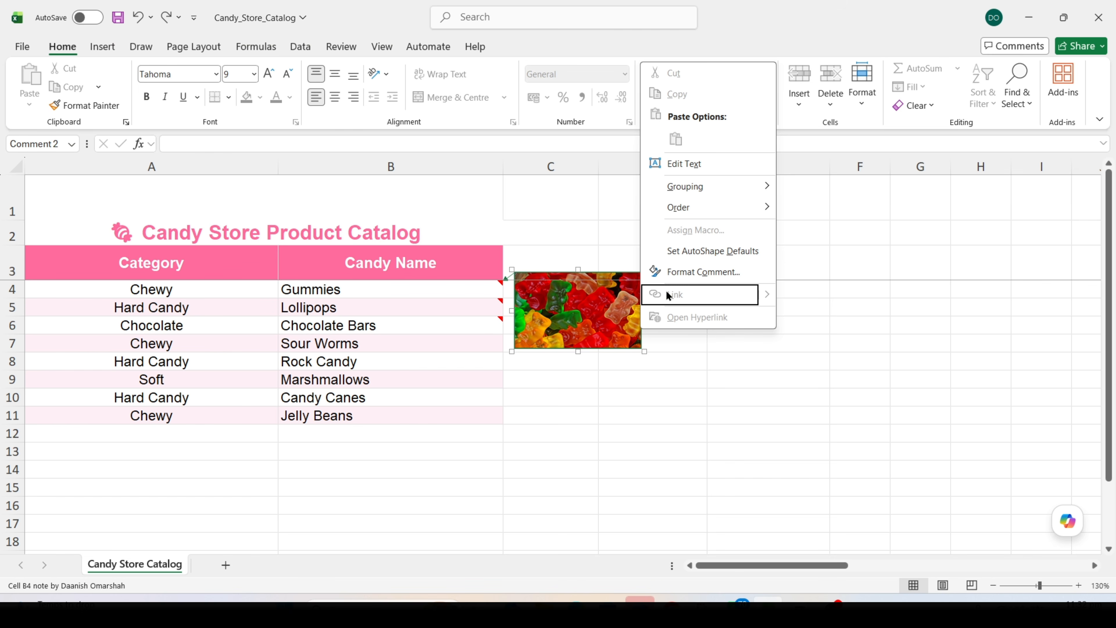
pyautogui.click(678, 272)
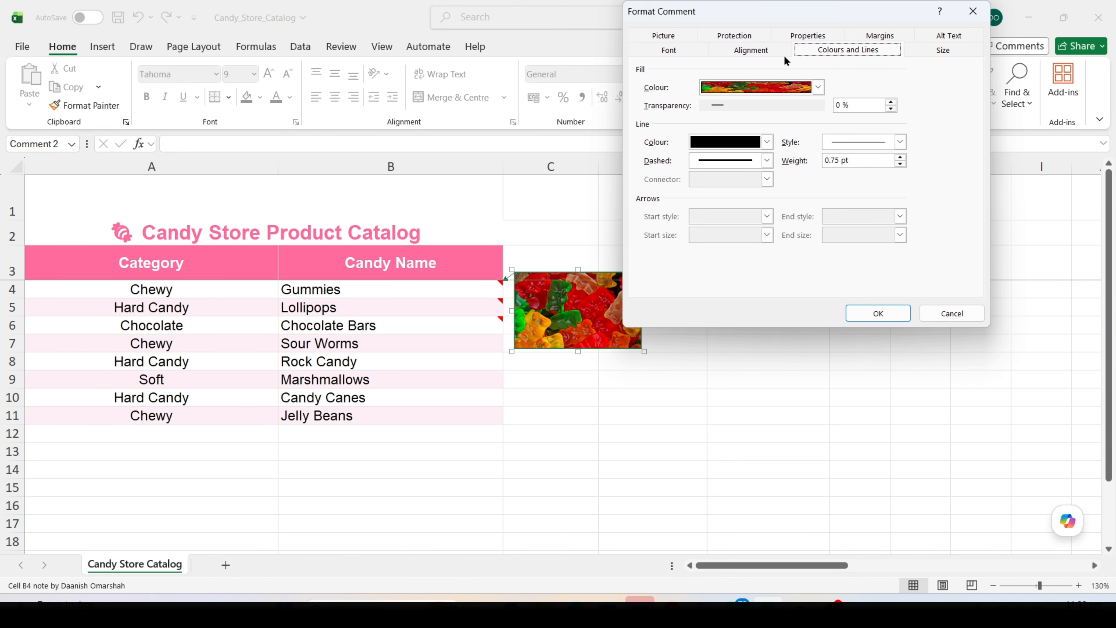
pyautogui.click(665, 36)
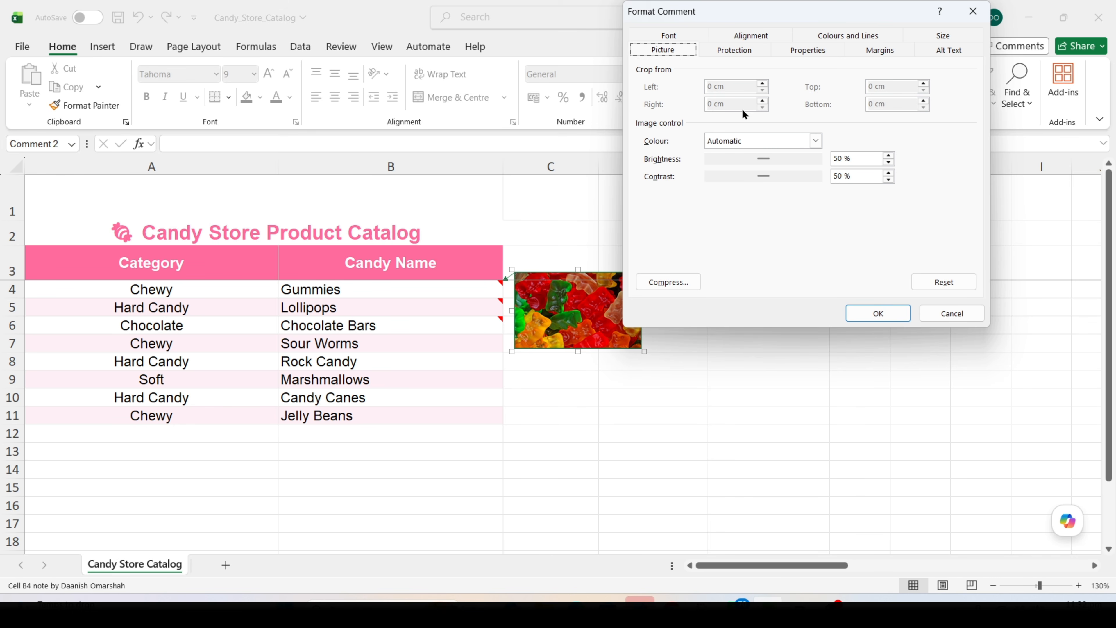
pyautogui.click(815, 50)
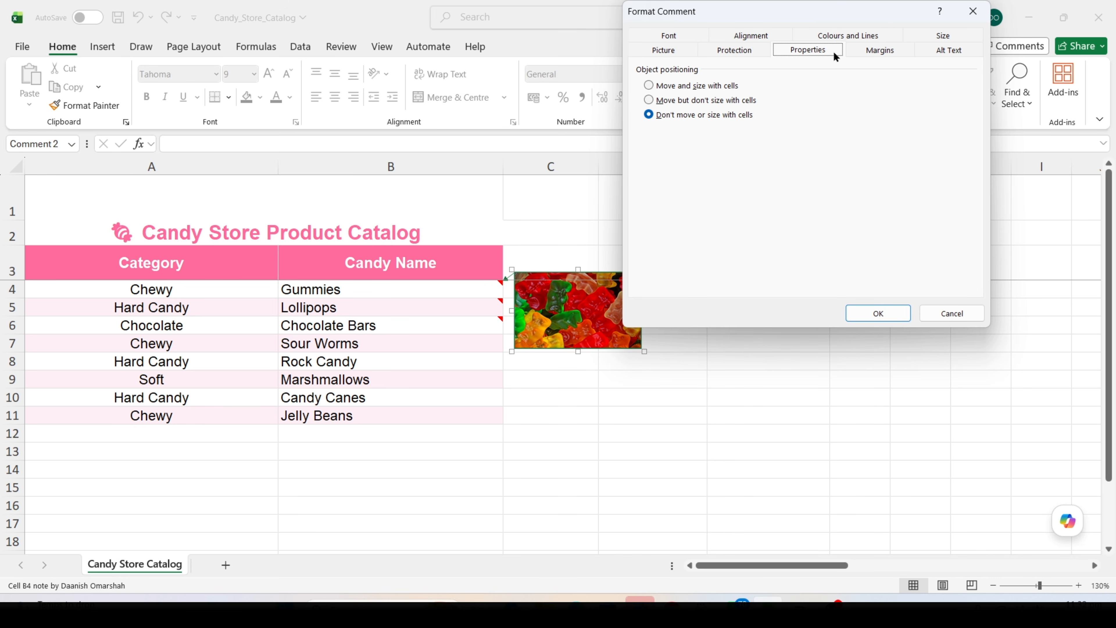
pyautogui.click(879, 51)
pyautogui.click(746, 51)
pyautogui.press('Escape')
pyautogui.click(826, 451)
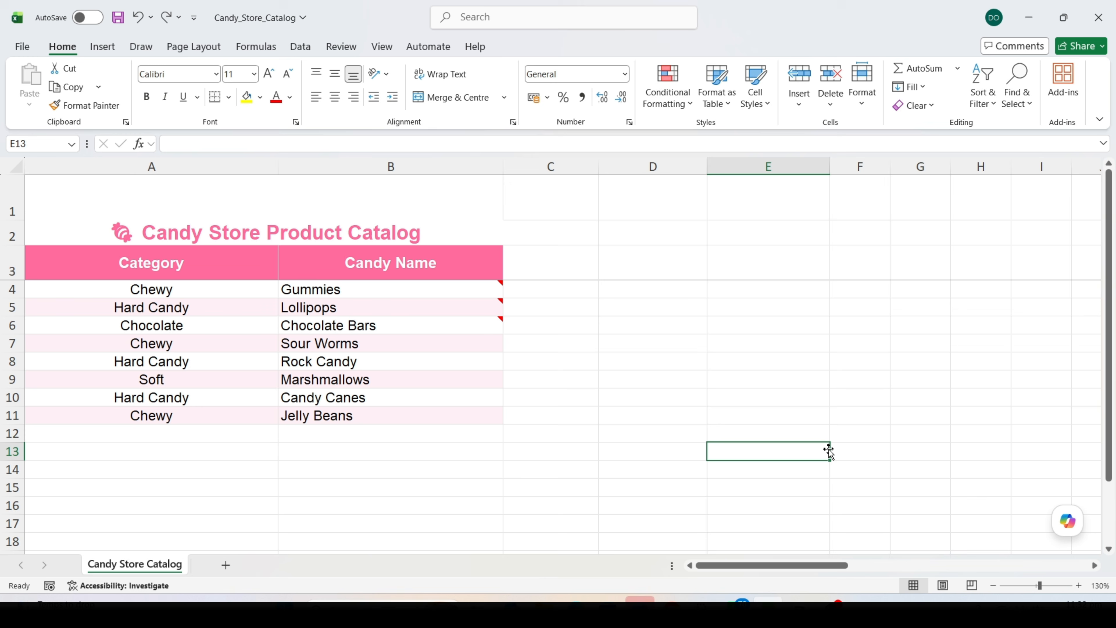